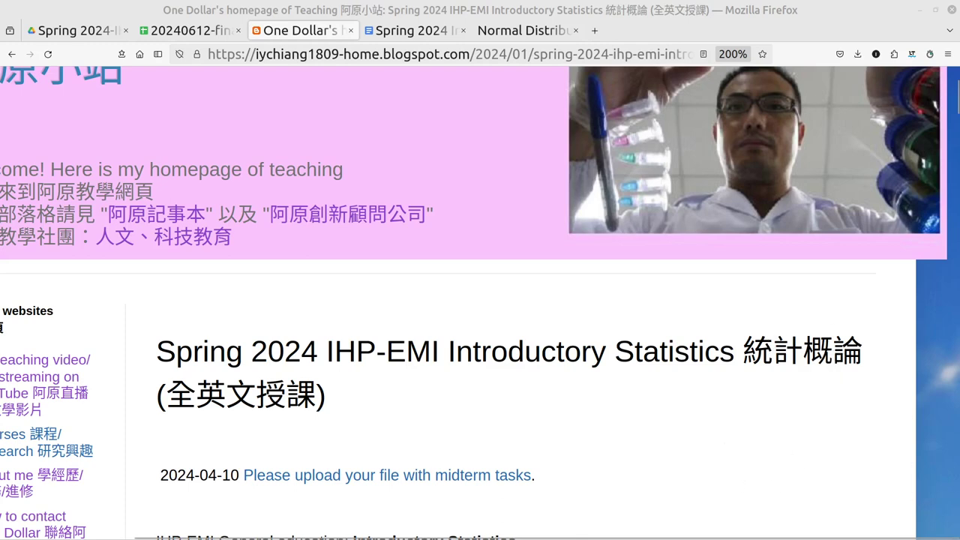
Bring the answer key document forward and read through exam rules 1 and 2.
key("alt+Tab")
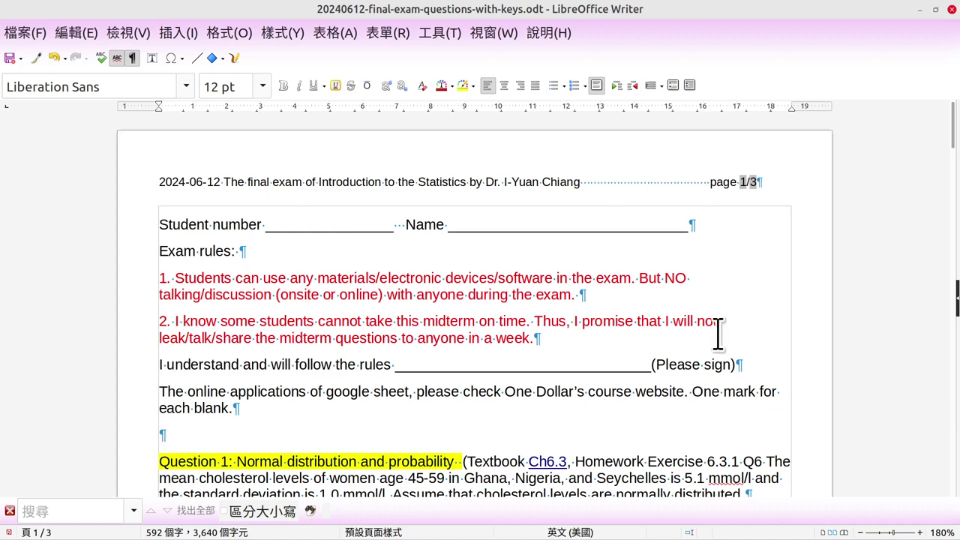
left_click_drag(168, 279, 488, 294)
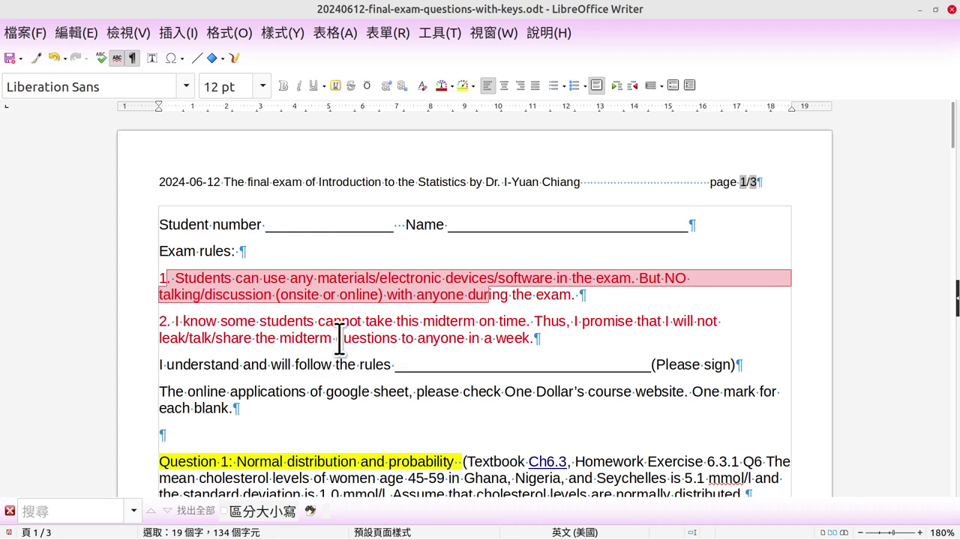
left_click(252, 330)
left_click_drag(187, 322, 425, 324)
Replace 'midterm' with 'final exam' in rule 2 and delete the 'midterm' before 'questions'.
left_click(473, 328)
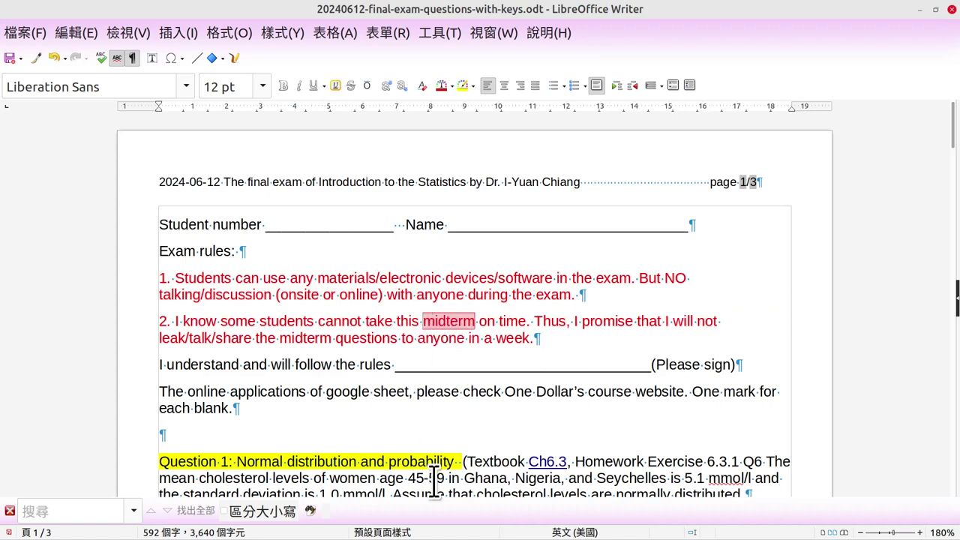
type("final exam")
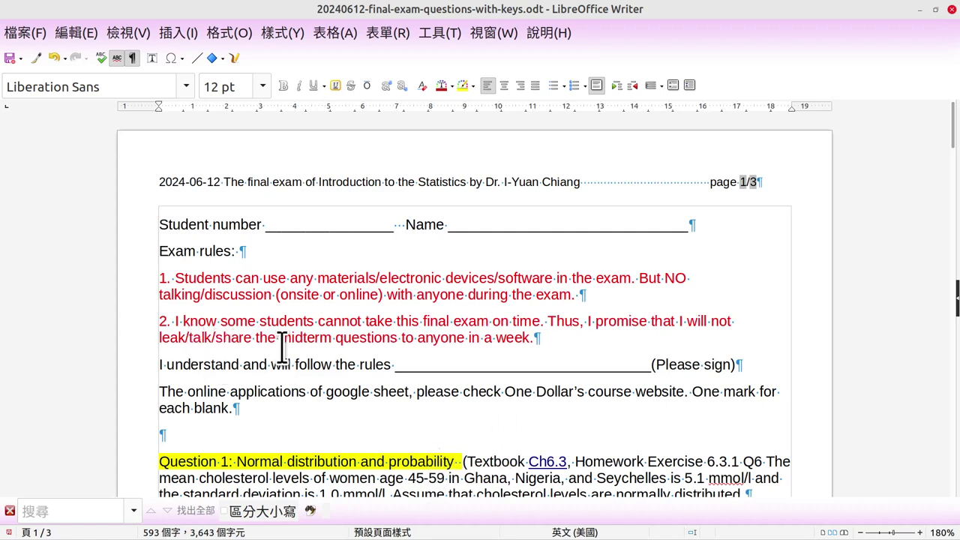
left_click_drag(279, 339, 327, 339)
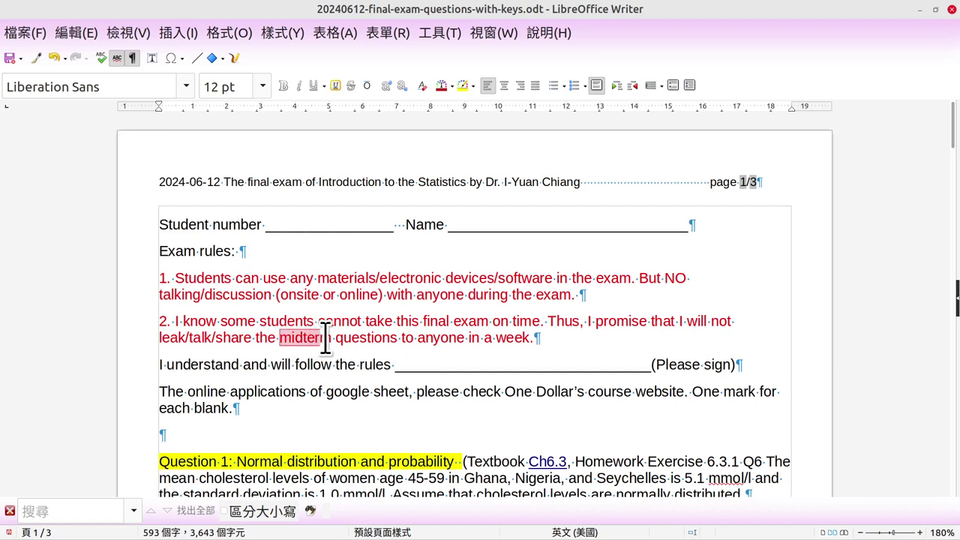
key("Delete")
key("Delete")
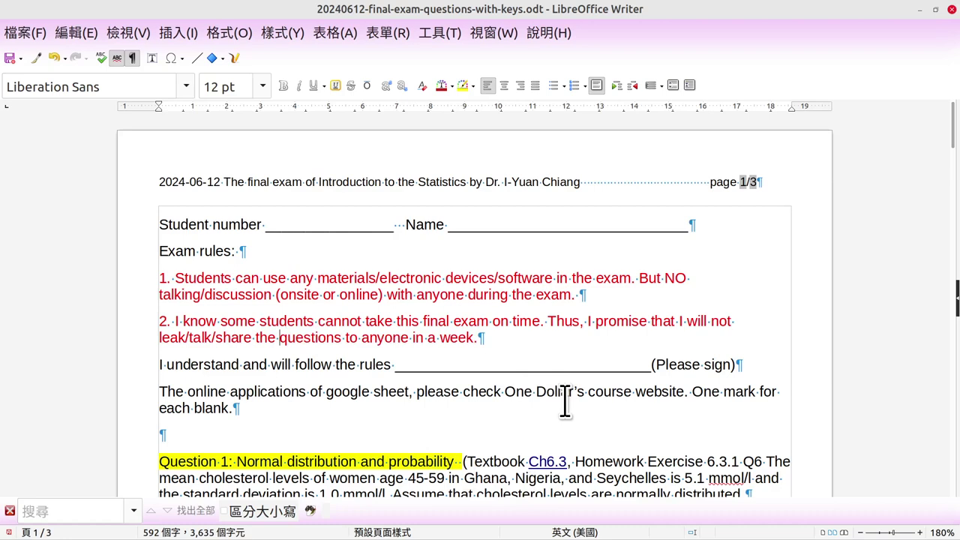
scroll(564, 397, "down", 1)
scroll(564, 398, "down", 2)
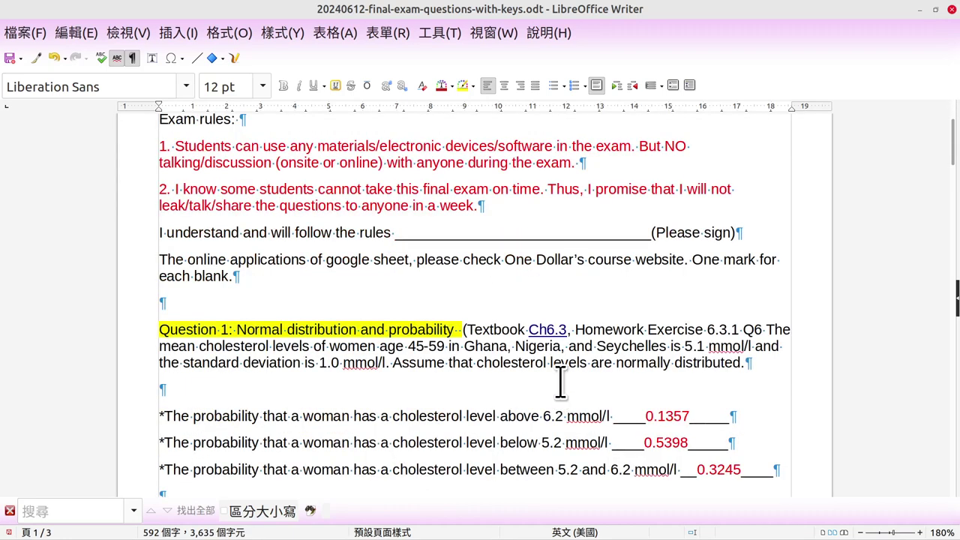
scroll(556, 380, "down", 2)
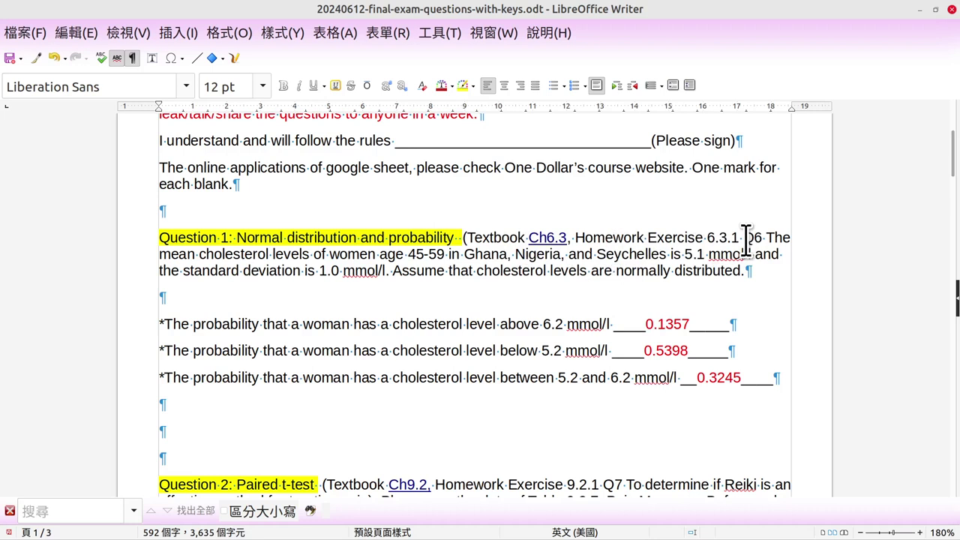
left_click_drag(747, 239, 754, 240)
left_click(456, 276)
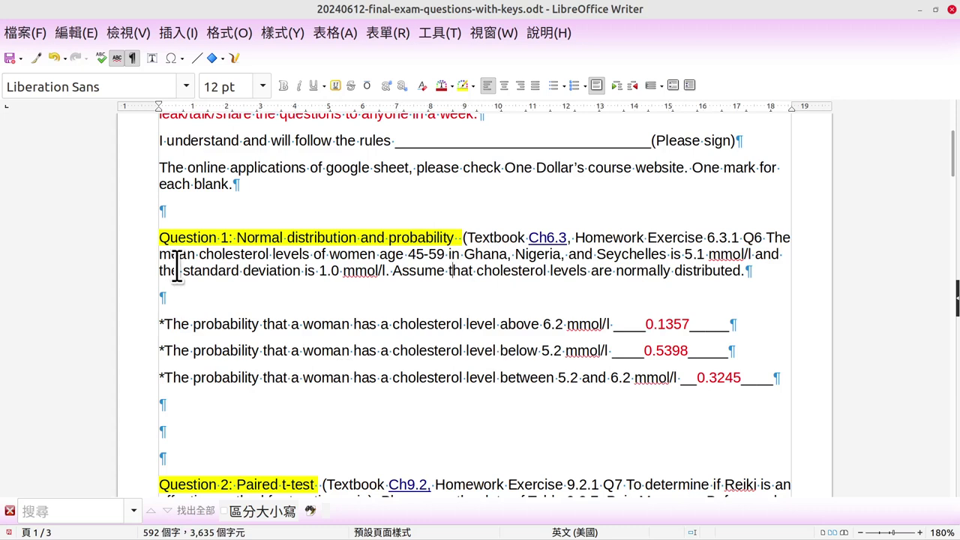
left_click_drag(194, 255, 157, 259)
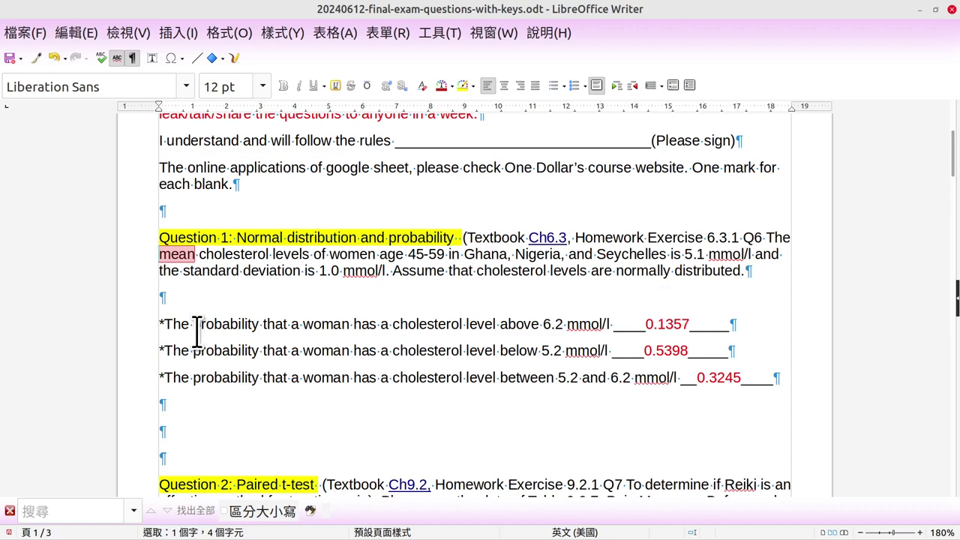
left_click_drag(194, 326, 513, 322)
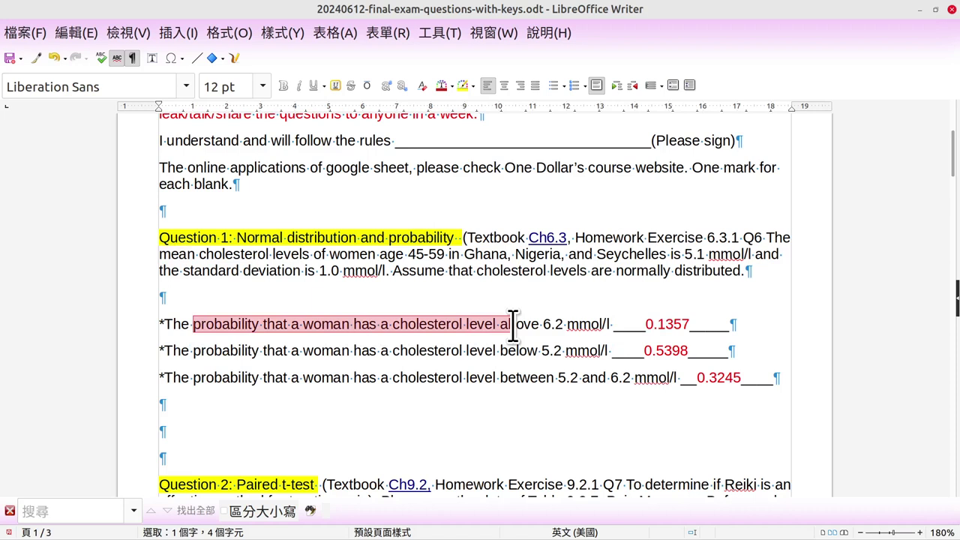
left_click(298, 324)
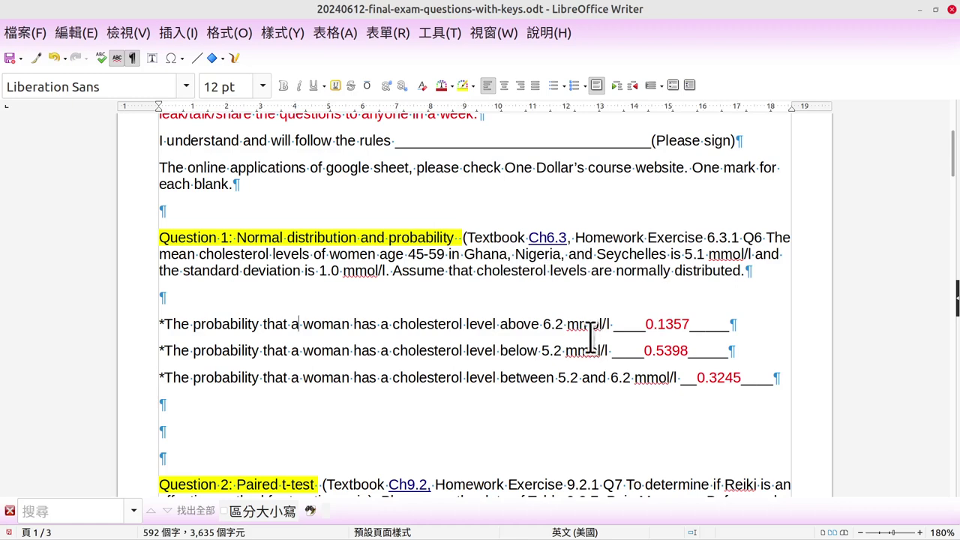
Copy the onlinestatbook calculator link from Question 2 into the empty line under Question 1.
scroll(380, 381, "down", 3)
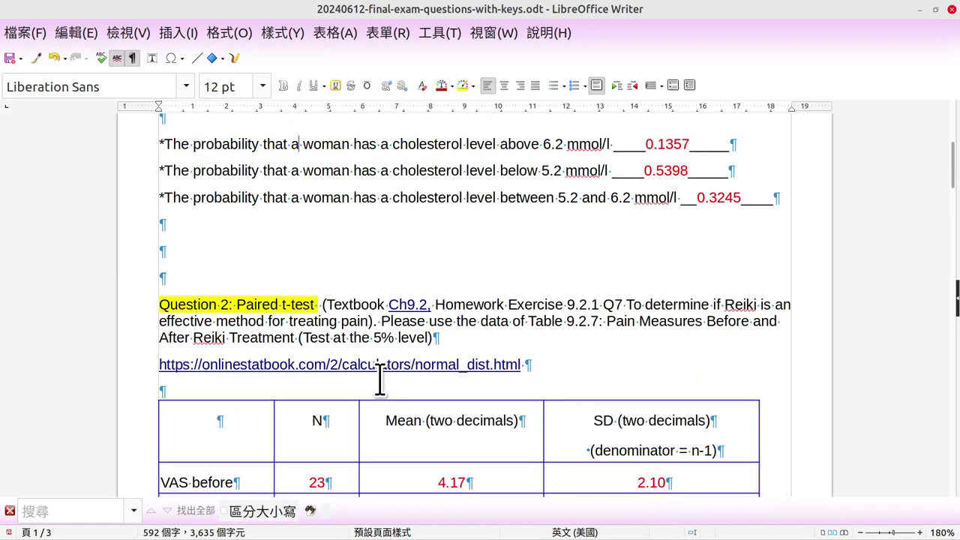
left_click_drag(543, 364, 112, 364)
key("ctrl+c")
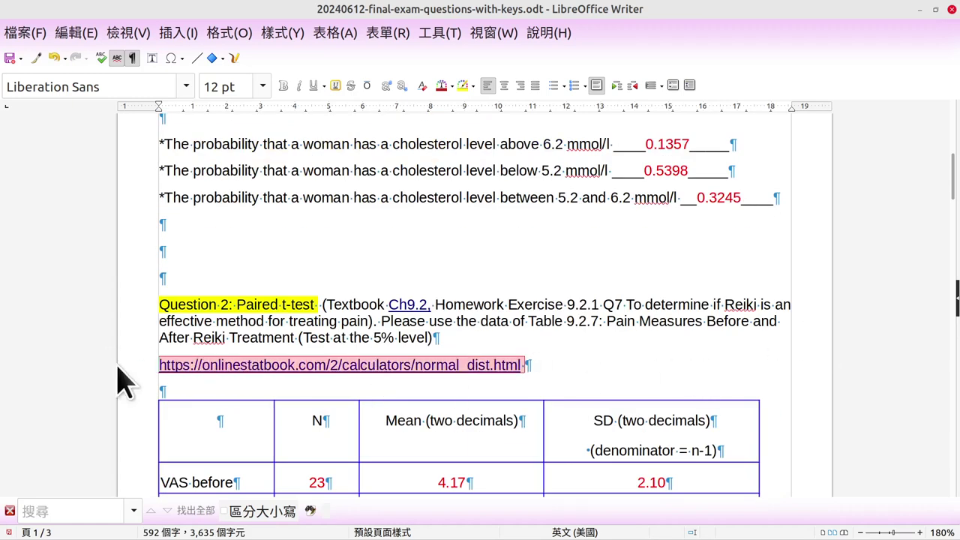
scroll(184, 319, "up", 4)
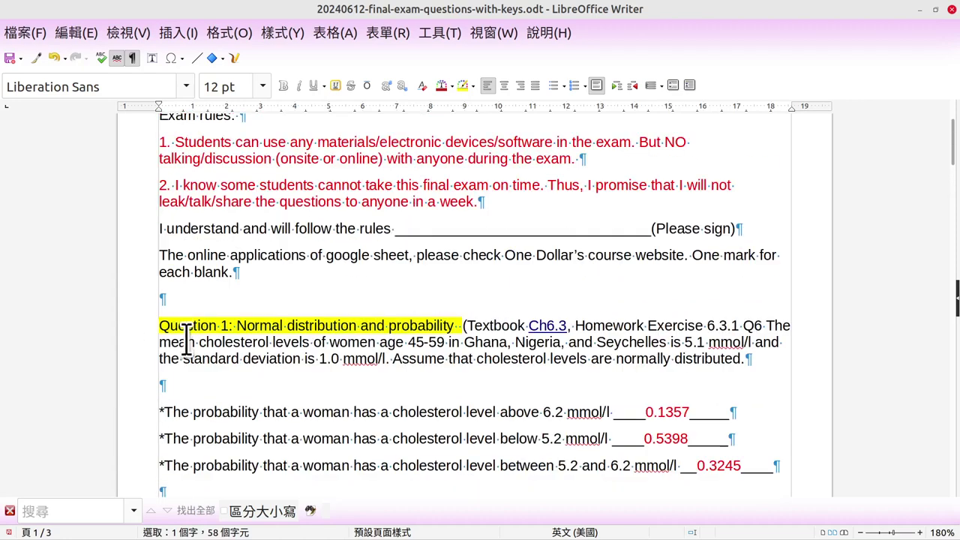
middle_click(193, 386)
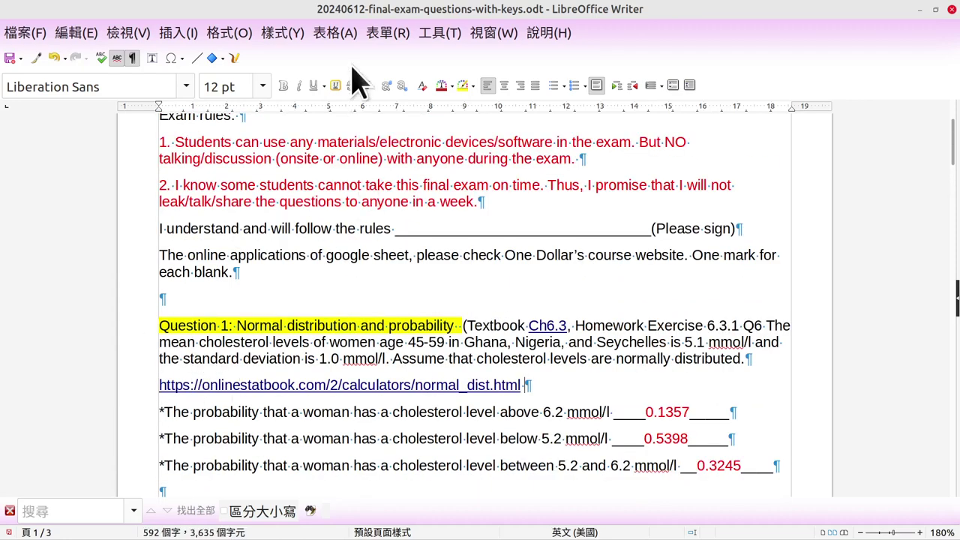
Maximize the Writer window and save the answer key document.
key("alt+Tab")
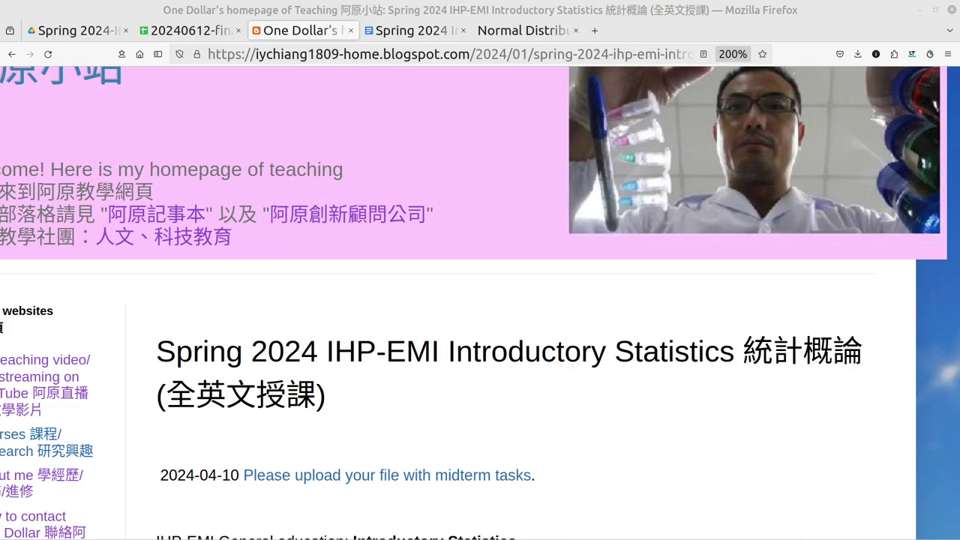
key("alt+Tab")
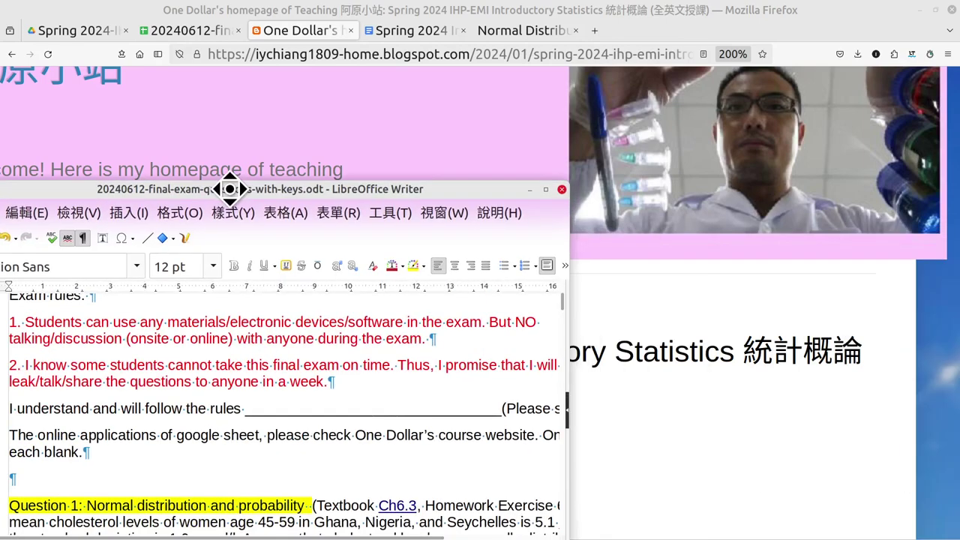
double_click(237, 190)
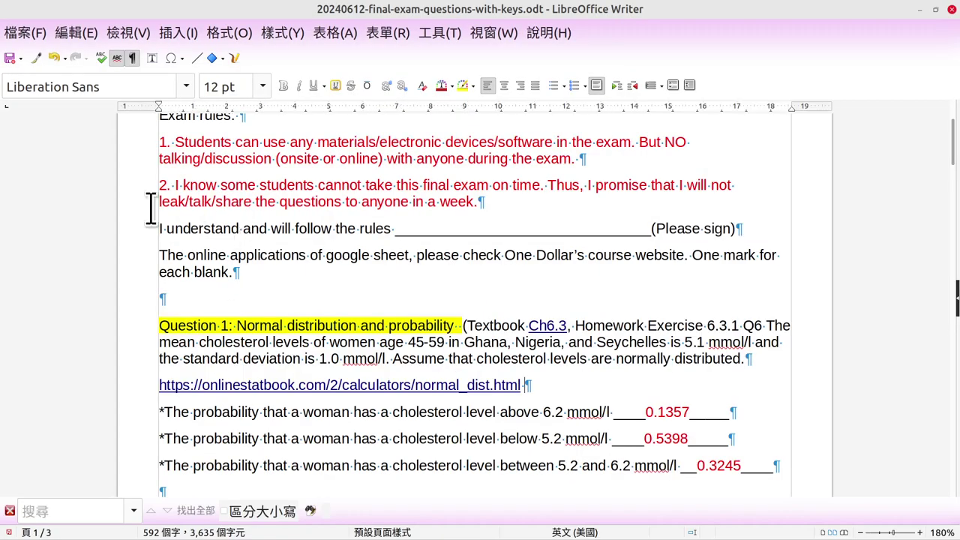
left_click(10, 58)
scroll(450, 338, "down", 3)
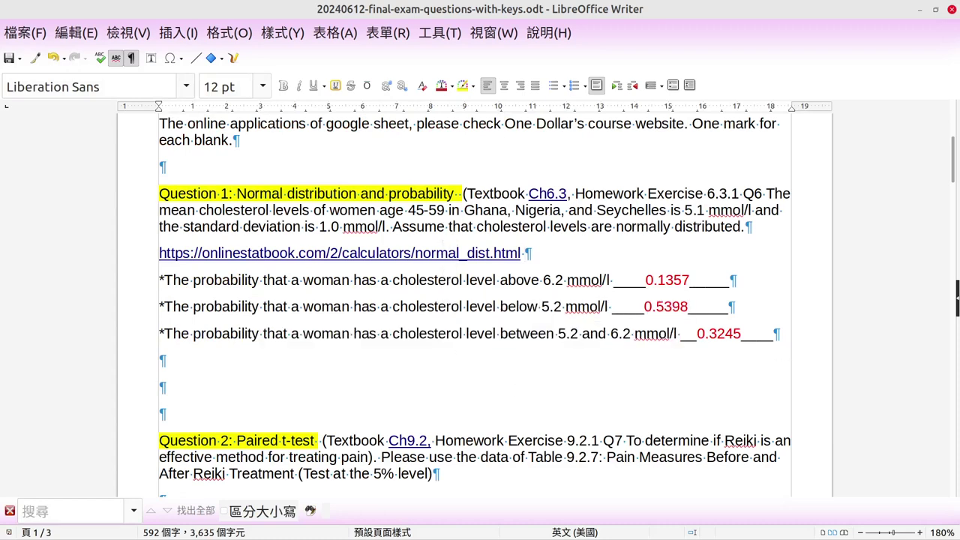
key("alt+Tab")
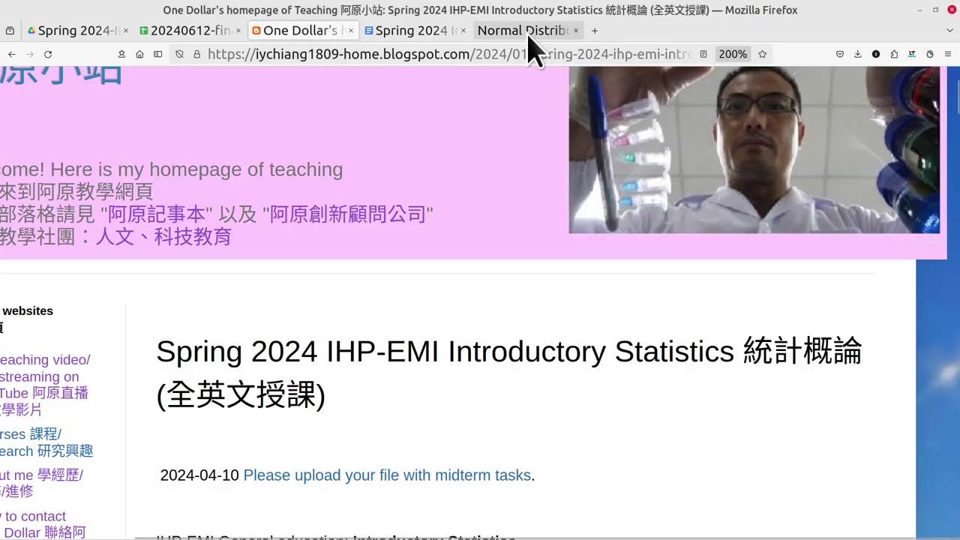
Open the Normal Distribution calculator page, shrink the Firefox window and keep it always on top.
left_click(528, 30)
left_click_drag(391, 12, 618, 35)
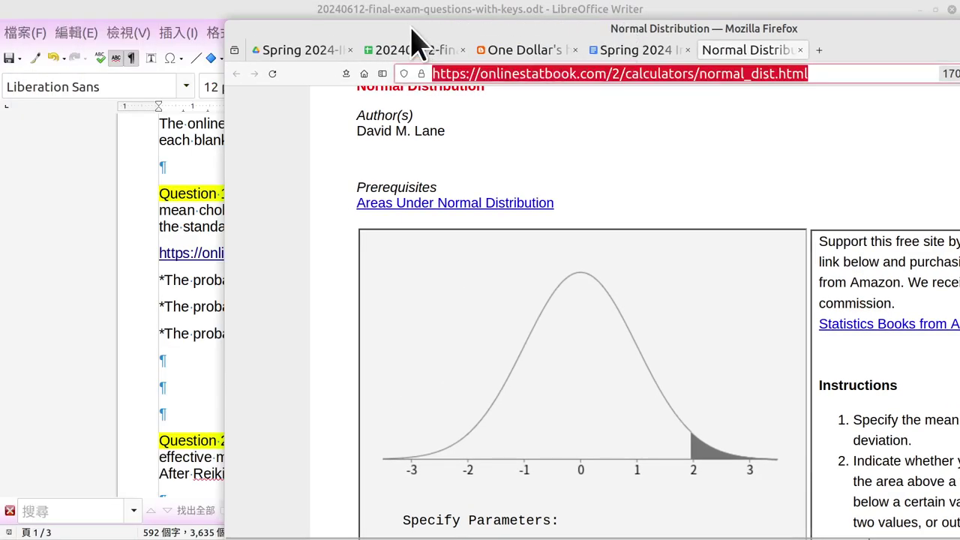
left_click_drag(227, 85, 551, 98)
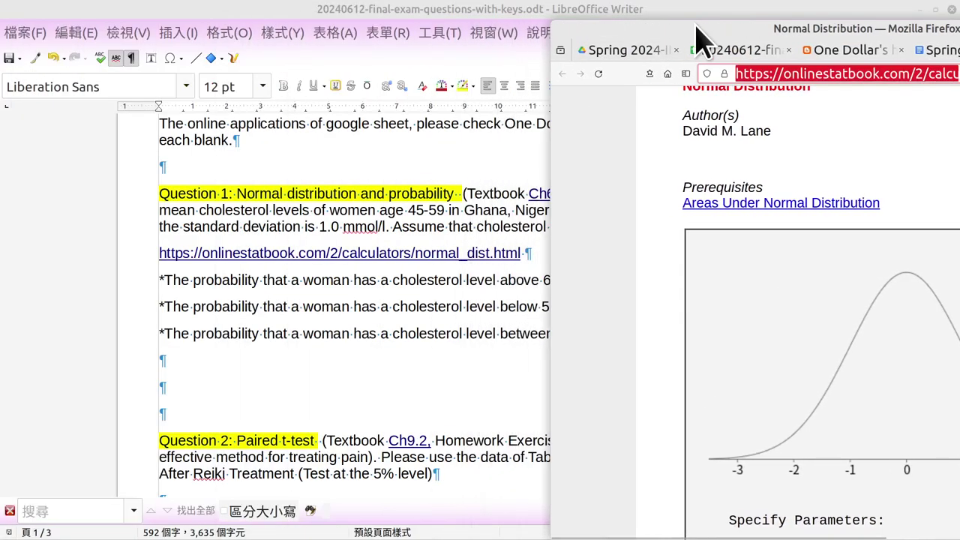
left_click_drag(696, 27, 600, 30)
right_click(600, 32)
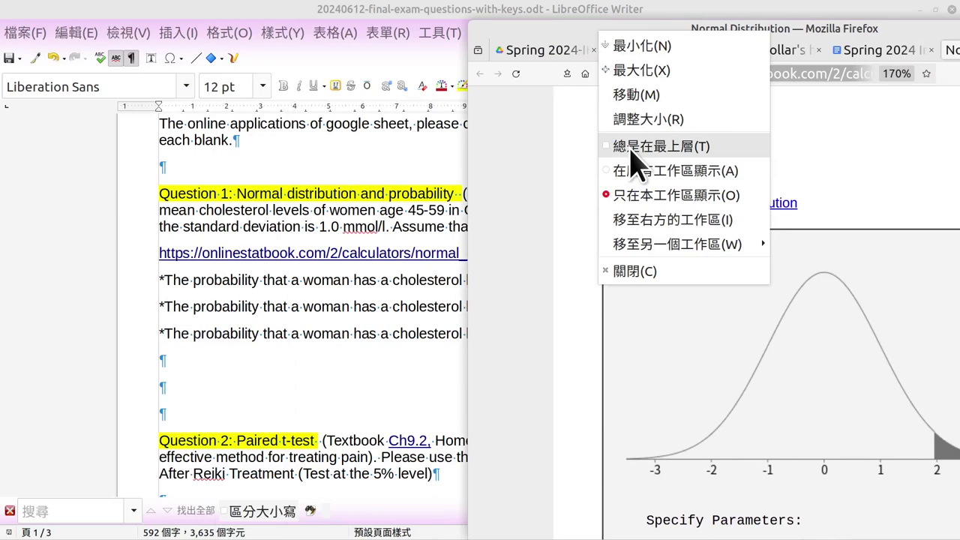
left_click(630, 154)
Place Writer on the left with a zoomed-out document and the calculator tiled to its right.
left_click_drag(405, 11, 192, 22)
left_click_drag(489, 31, 582, 26)
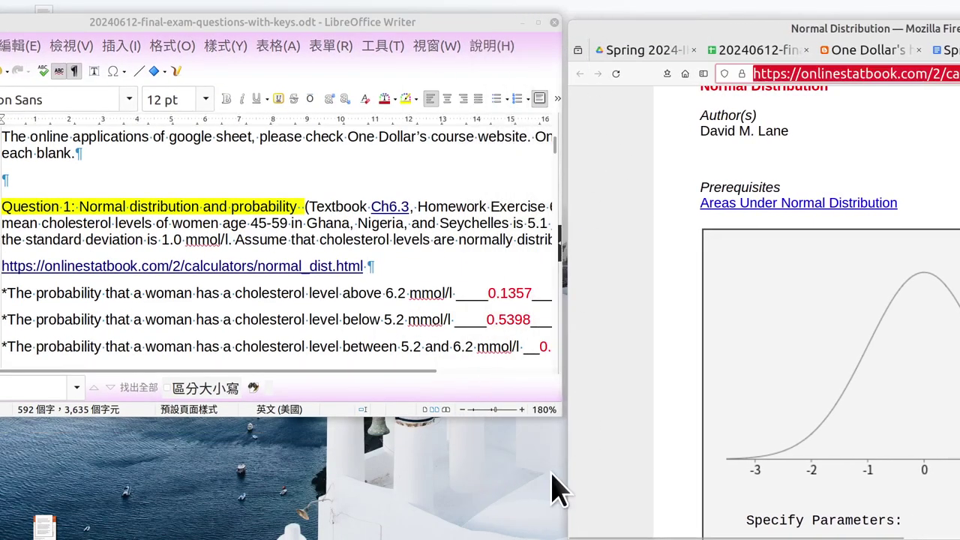
left_click_drag(568, 424, 536, 455)
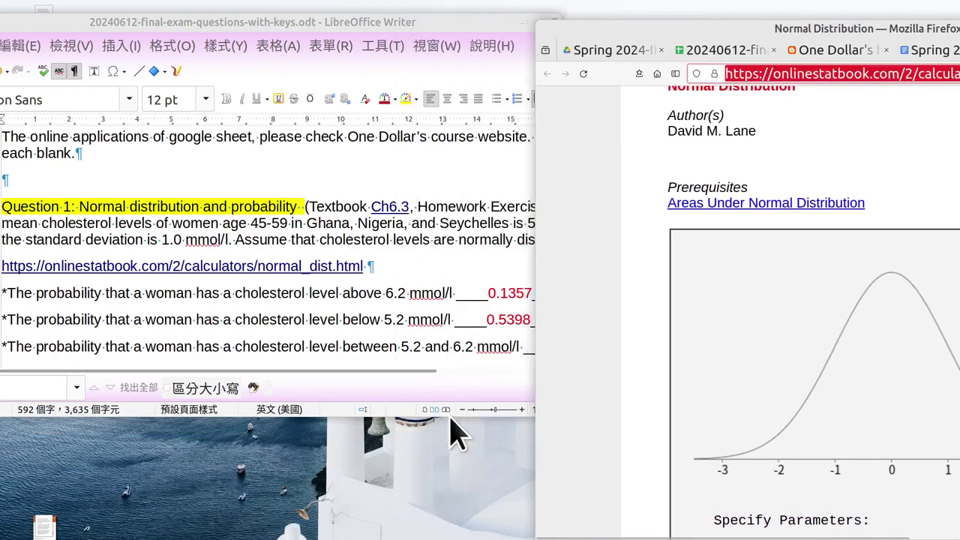
left_click(462, 410)
left_click(462, 409)
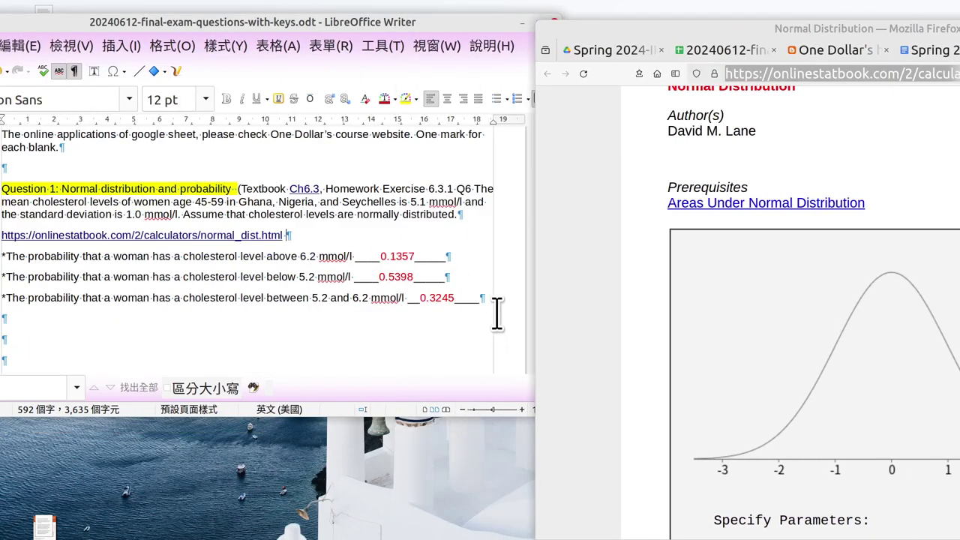
left_click_drag(491, 26, 491, 67)
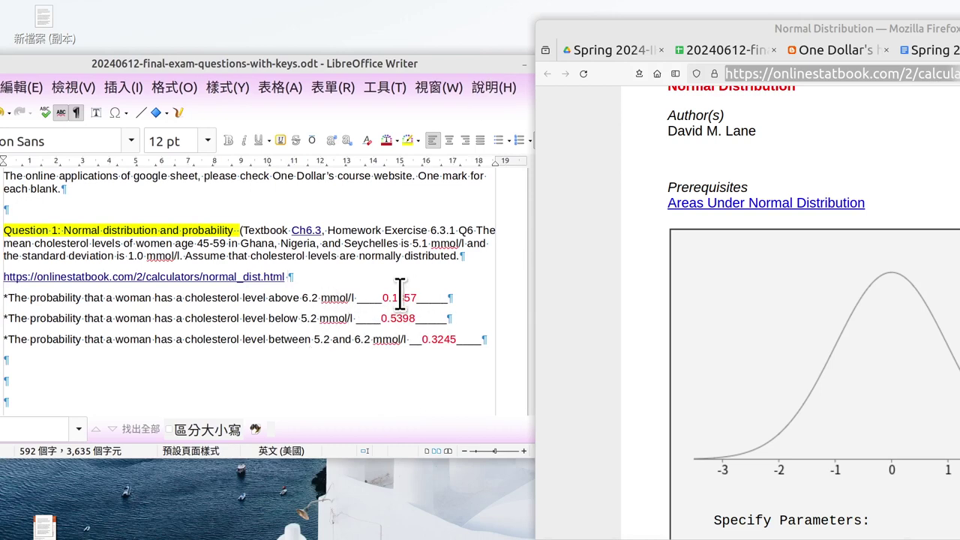
left_click_drag(733, 30, 620, 16)
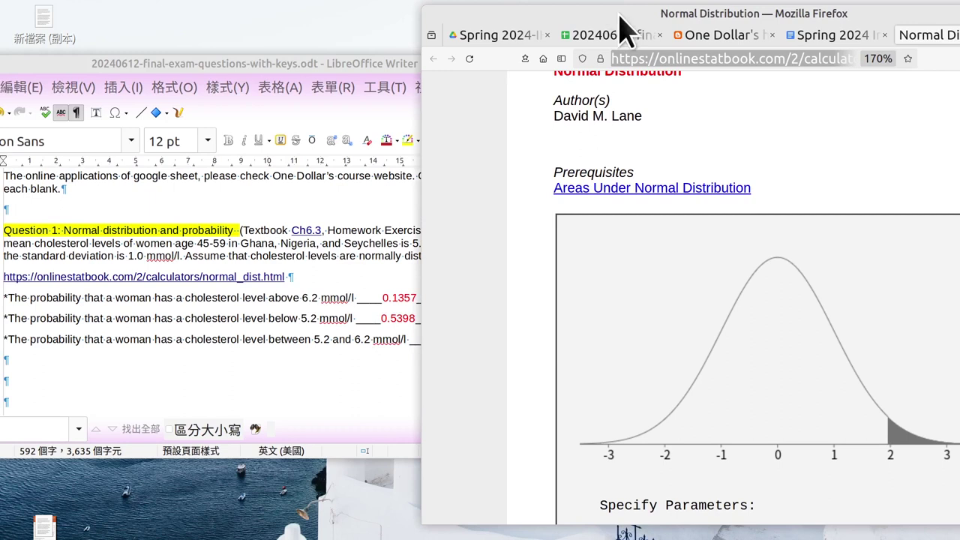
scroll(701, 393, "down", 5)
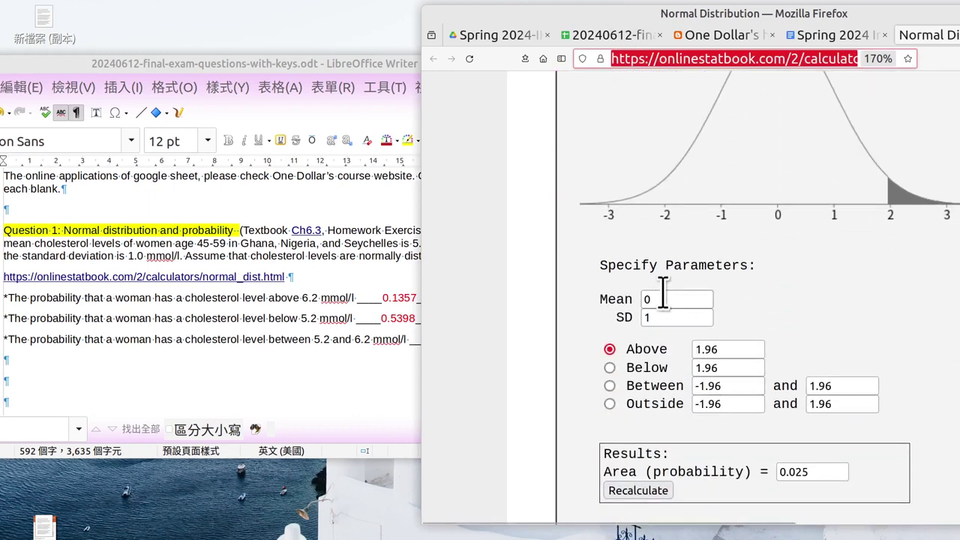
Enter mean 5.1, SD 1.0 and an Above value of 6.2, then recalculate to get 0.1357.
double_click(663, 293)
type("5.")
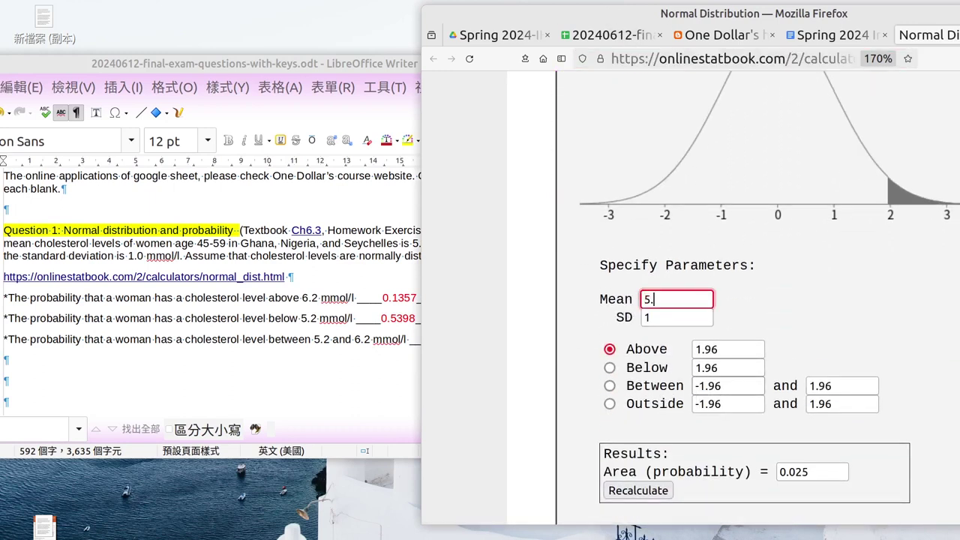
type("1")
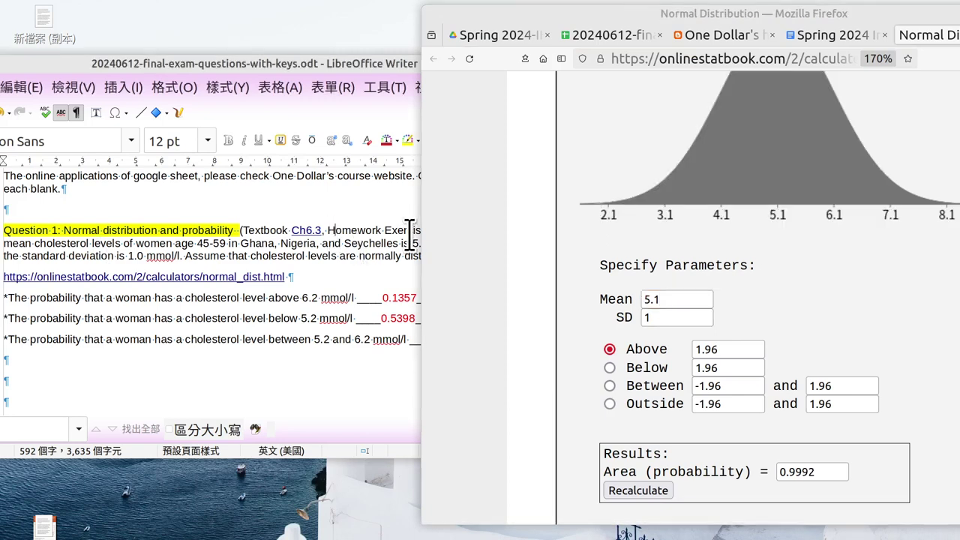
left_click_drag(421, 147, 531, 148)
left_click(418, 246)
double_click(420, 244)
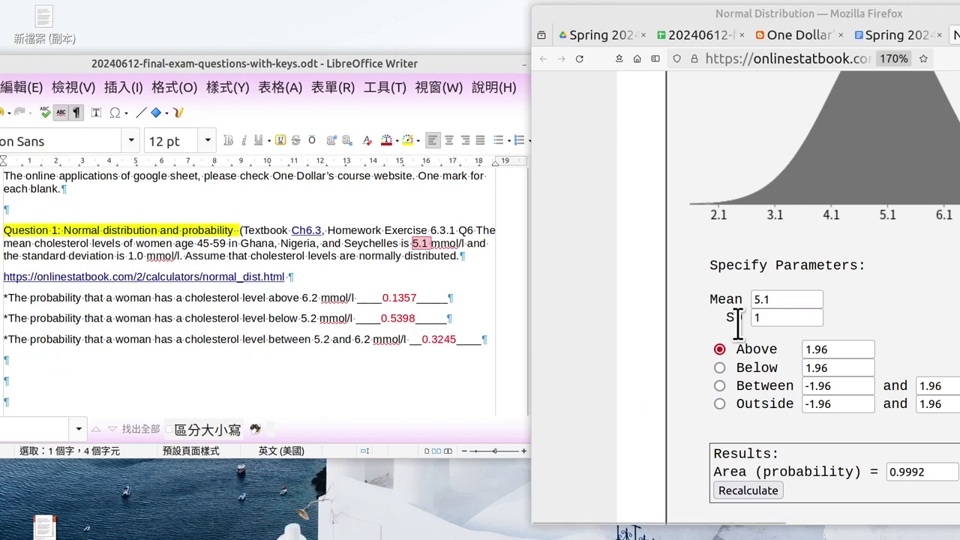
double_click(771, 318)
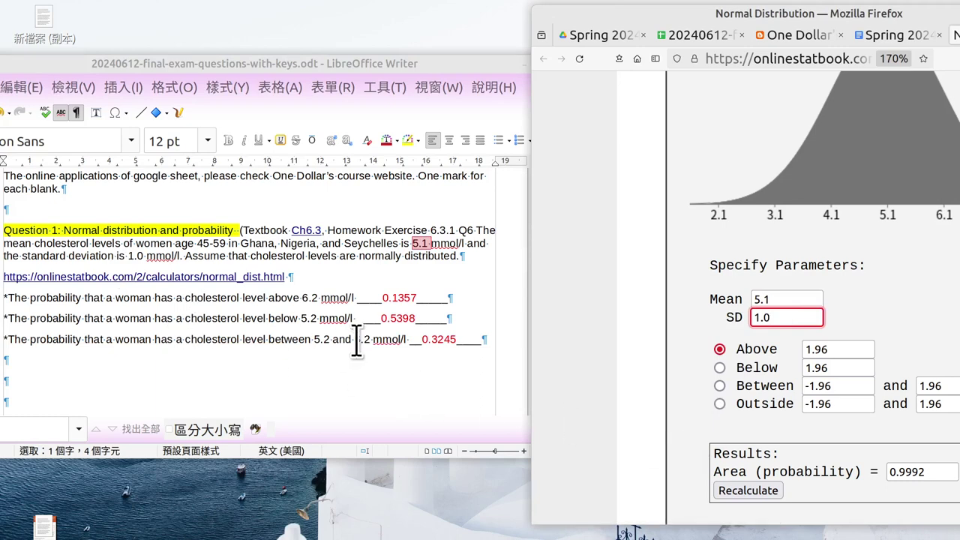
left_click_drag(825, 349, 795, 353)
type("6.2")
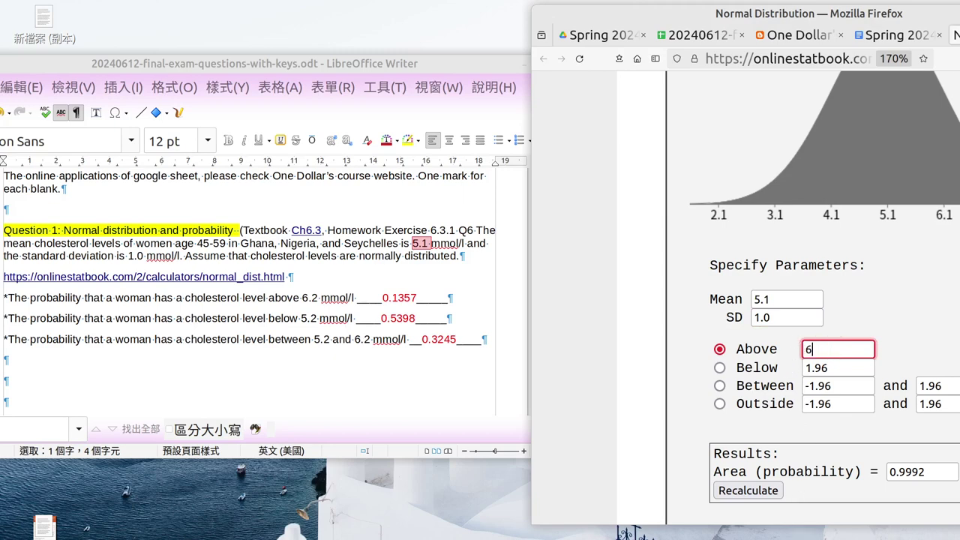
left_click(766, 499)
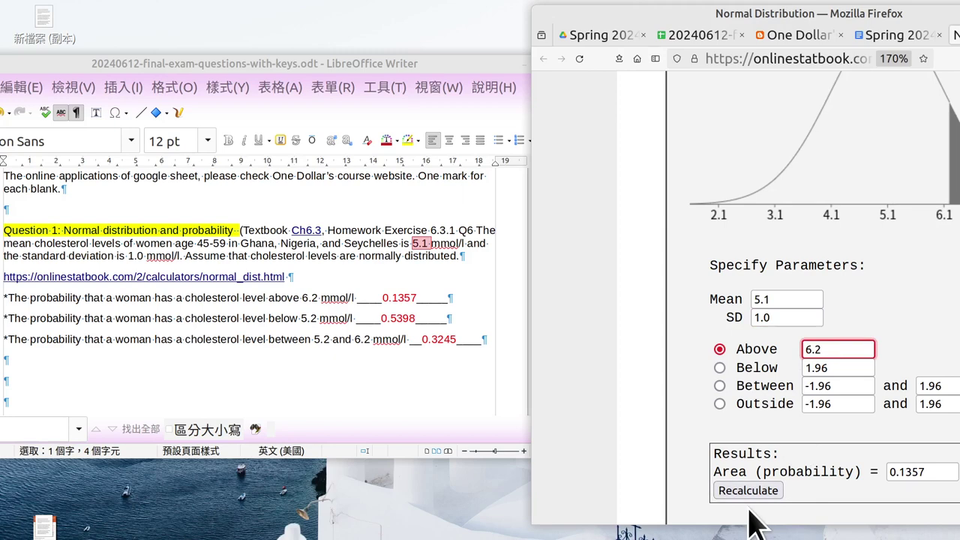
double_click(909, 473)
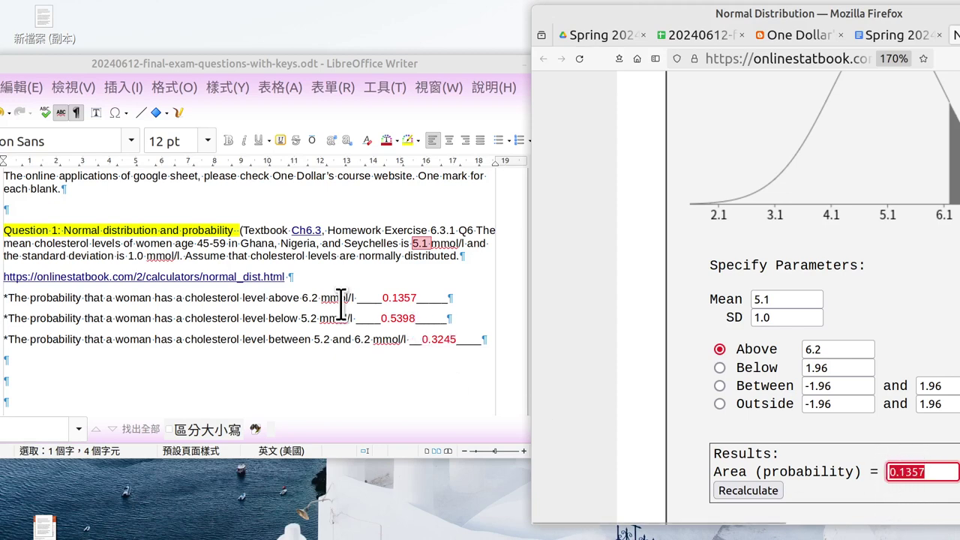
left_click_drag(369, 298, 403, 298)
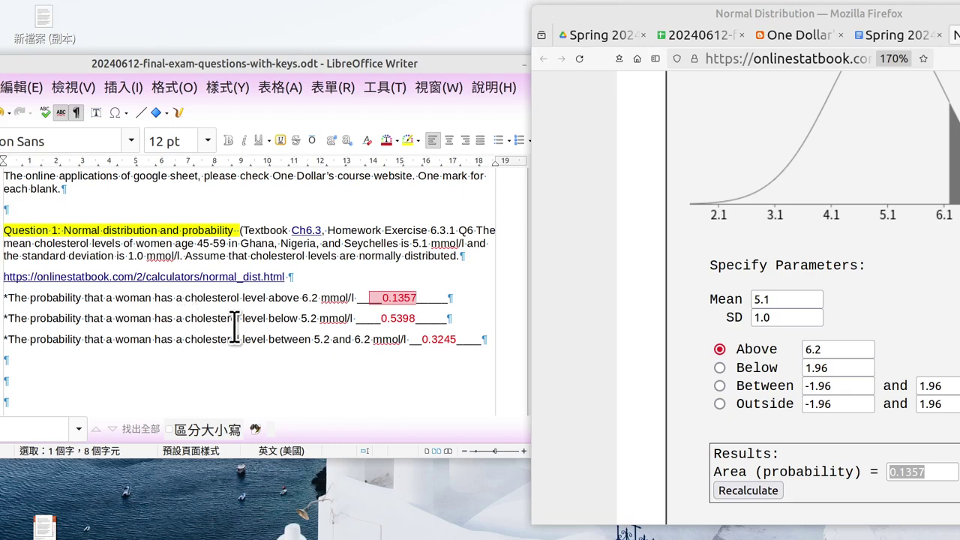
left_click_drag(266, 318, 353, 320)
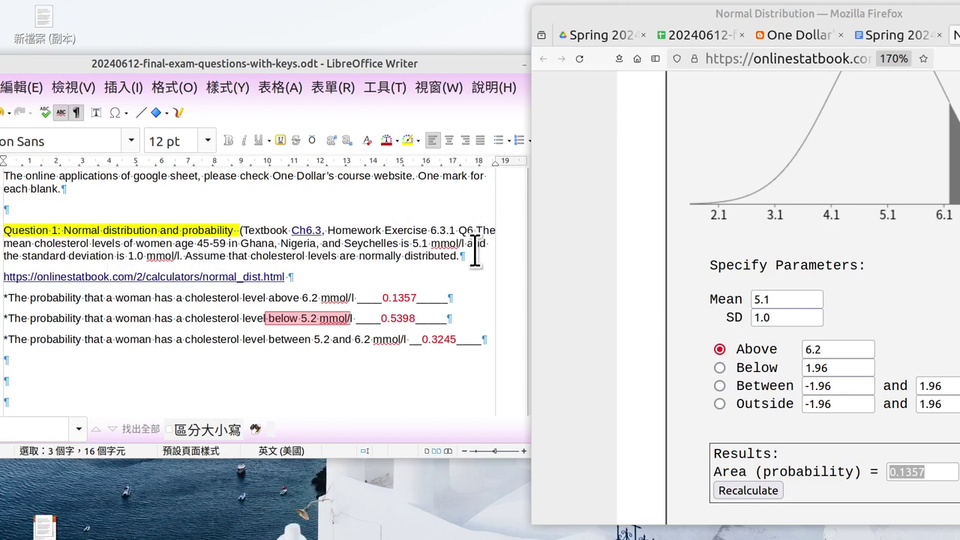
double_click(420, 243)
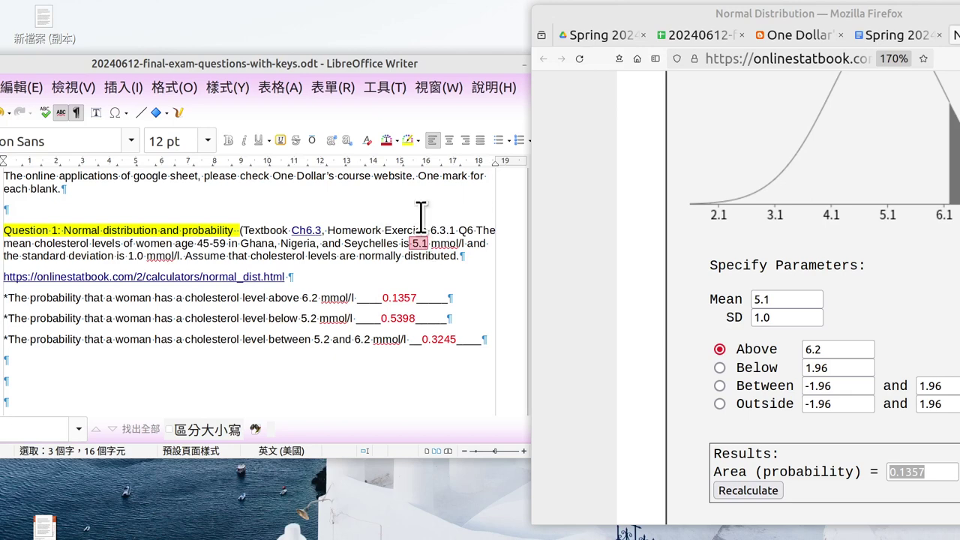
left_click(442, 388)
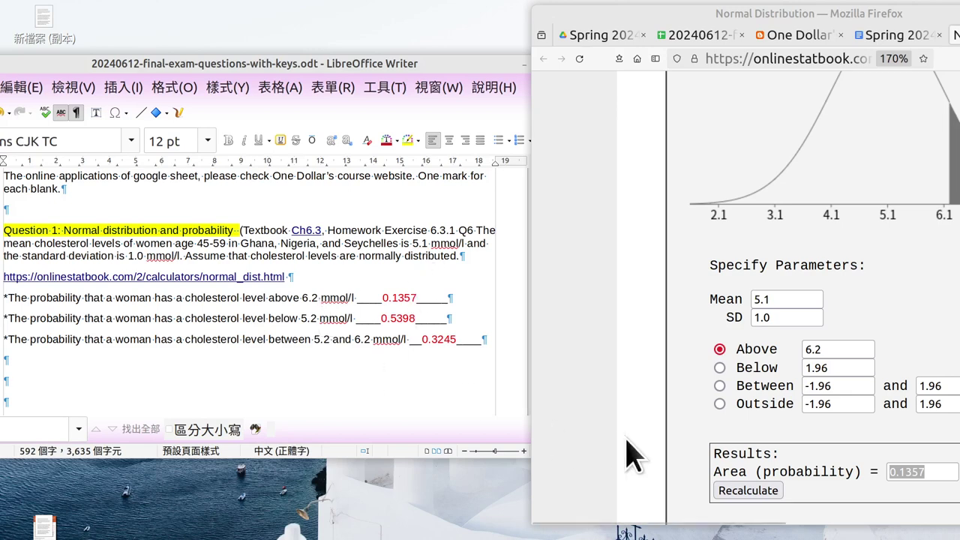
Switch to Below, set the value to 5.2 and recalculate to get an area of 0.5398.
left_click(720, 369)
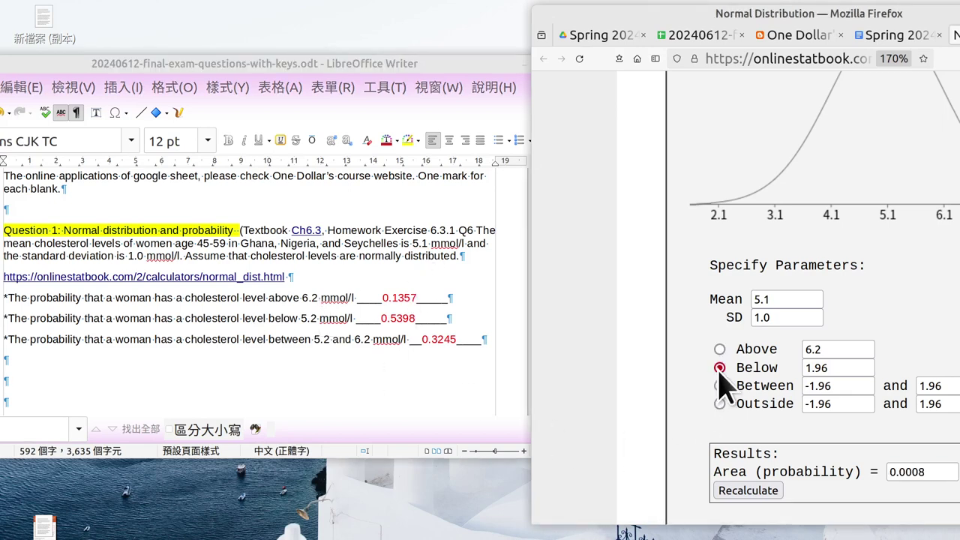
double_click(829, 368)
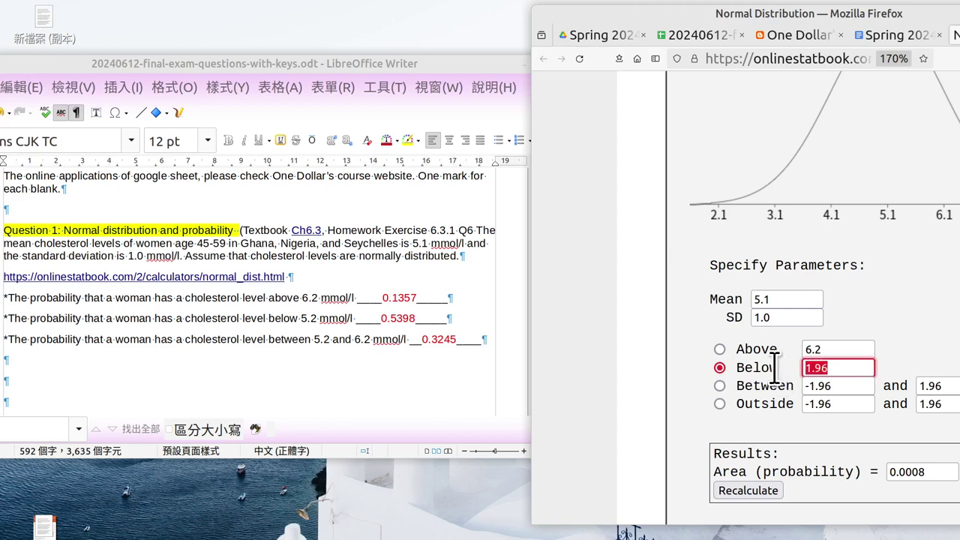
type("5.2")
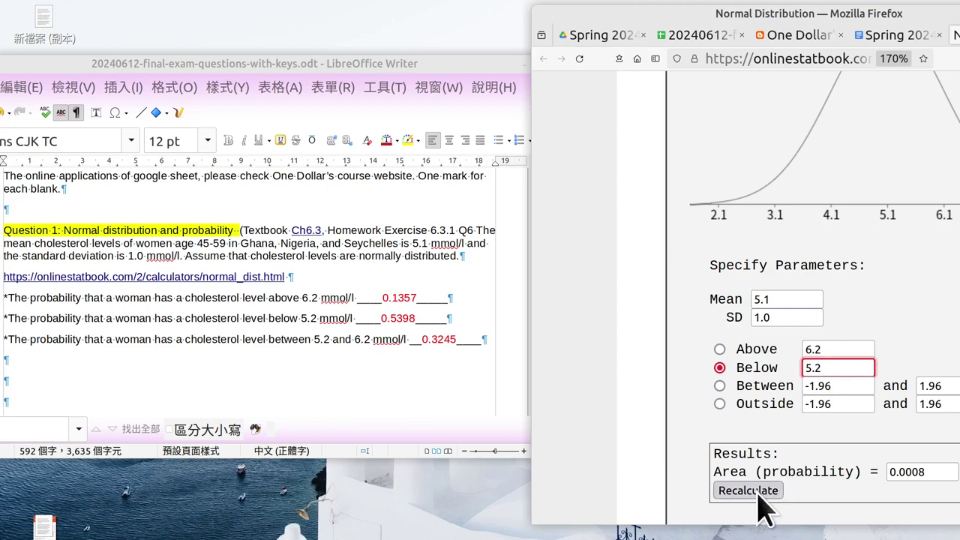
left_click(758, 495)
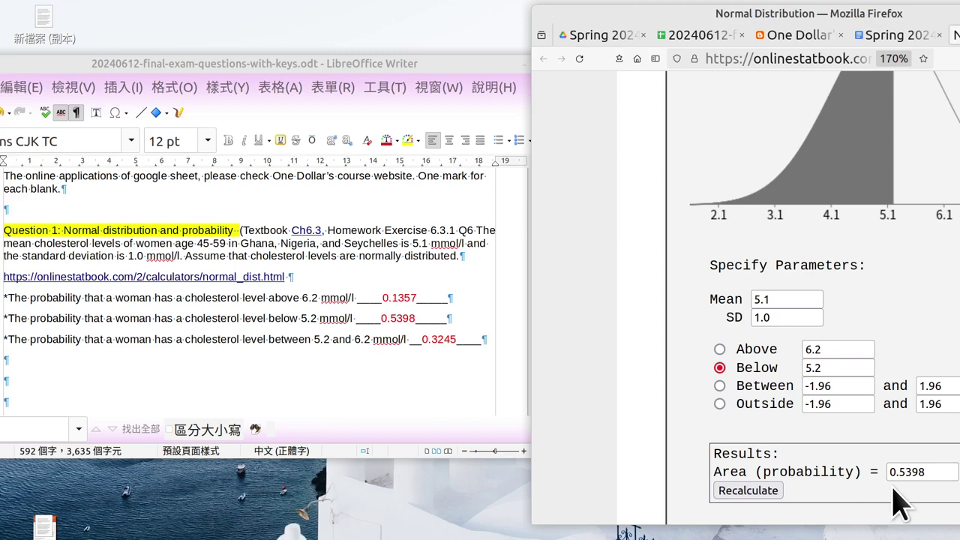
scroll(767, 288, "up", 5)
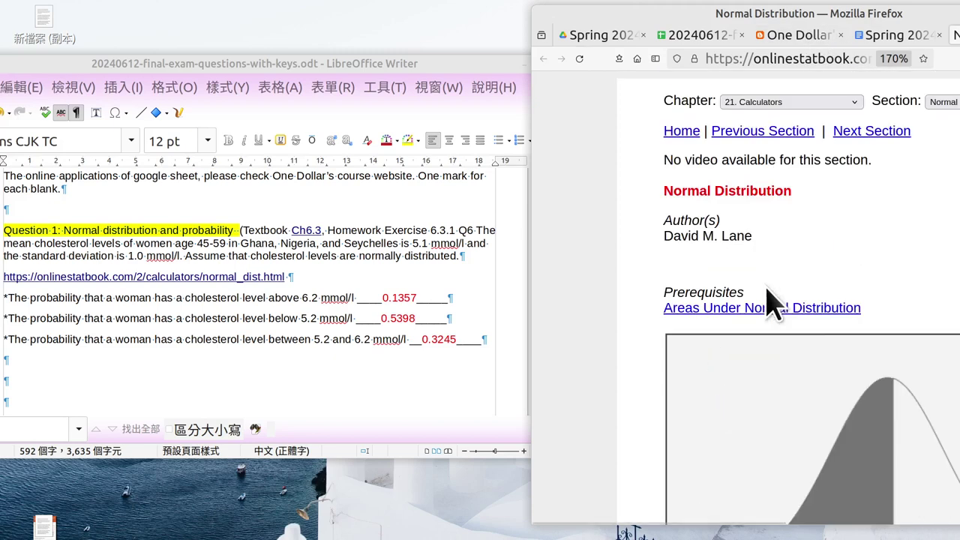
scroll(889, 450, "down", 4)
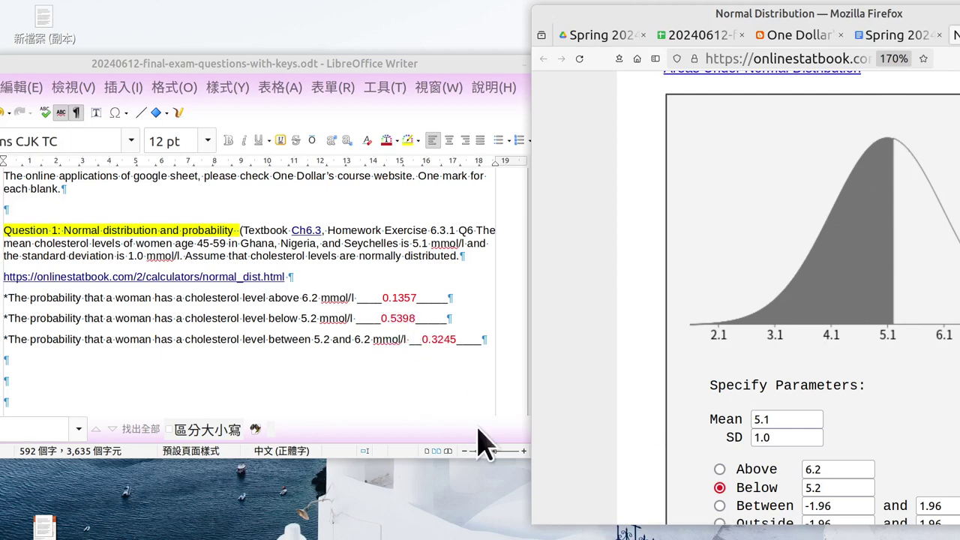
scroll(353, 363, "down", 1)
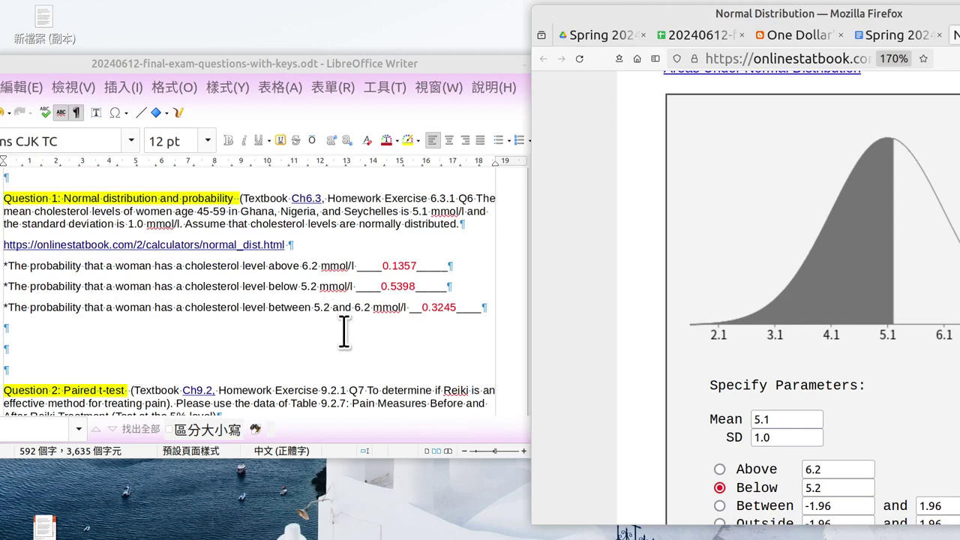
scroll(720, 442, "down", 2)
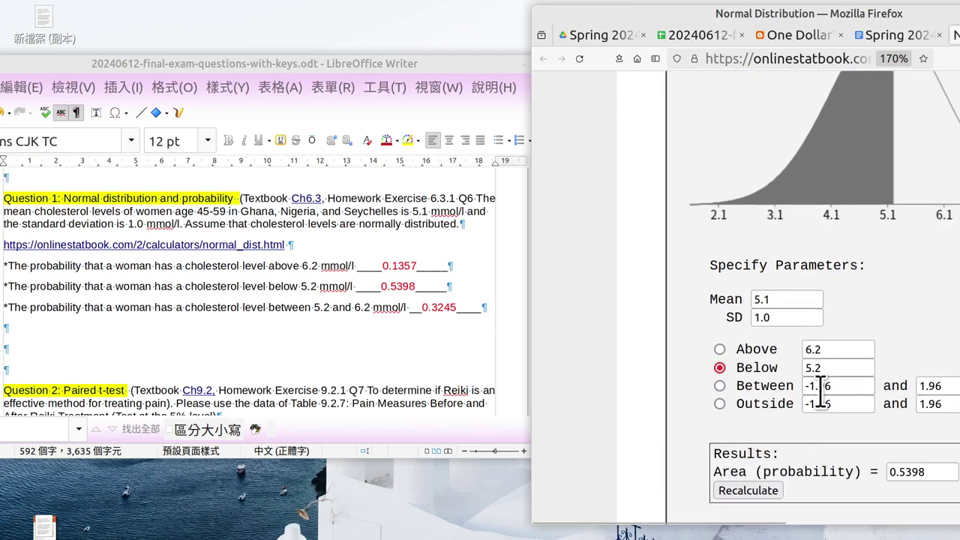
Choose Between with bounds 5.2 and 6.2 and recalculate to get 0.3245.
left_click(719, 386)
left_click_drag(844, 387, 796, 386)
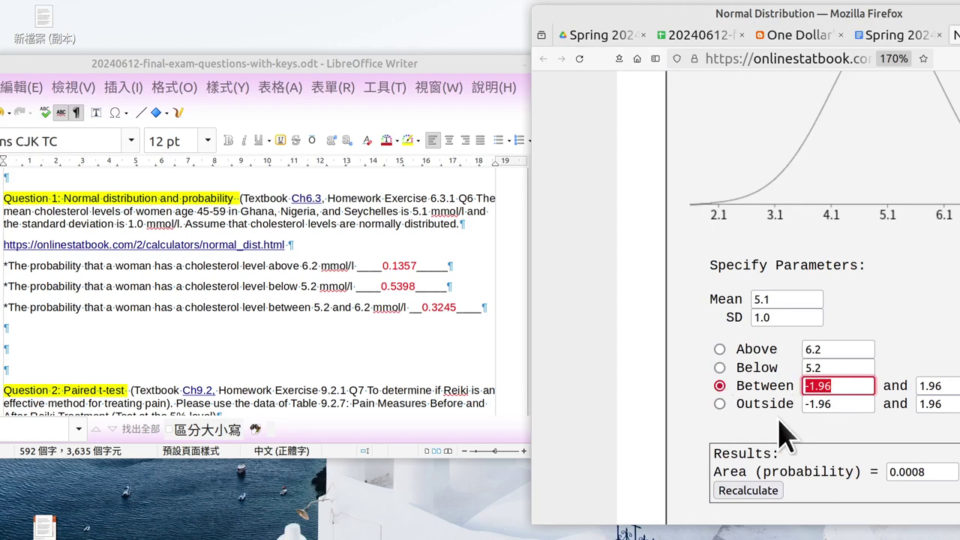
type("5.2")
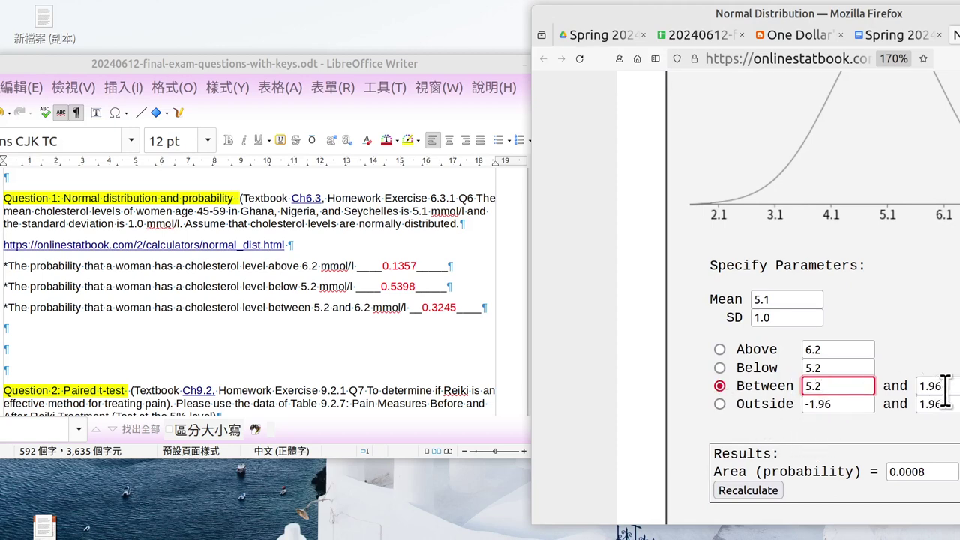
left_click(943, 385)
left_click_drag(944, 386, 897, 386)
type("6.2")
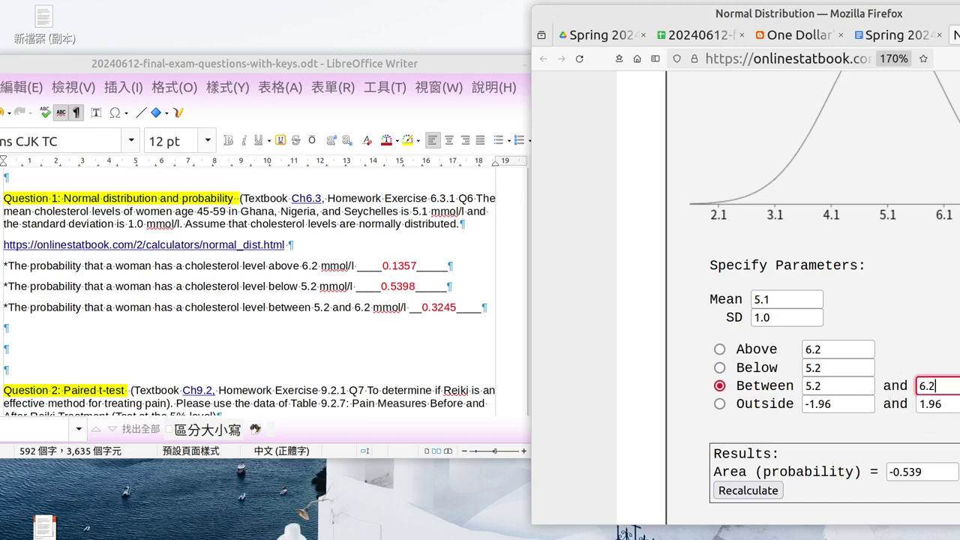
left_click(749, 490)
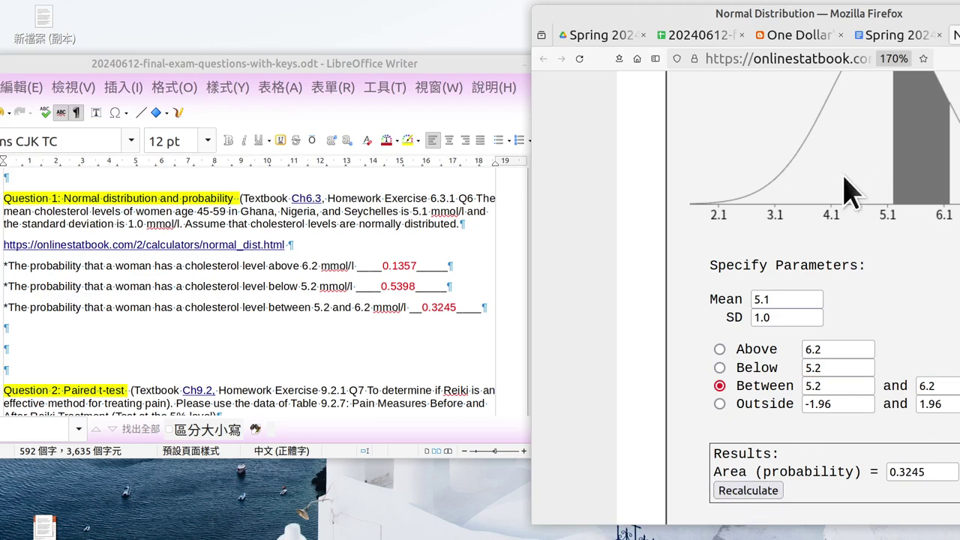
Scroll the calculator back to the 0.3245 result and drag the Writer window taller.
scroll(900, 300, "up", 3)
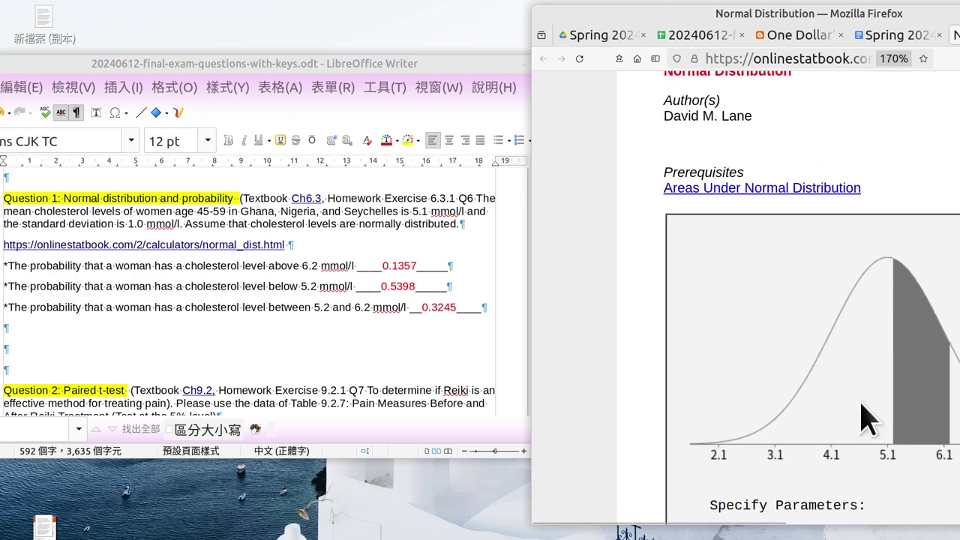
scroll(692, 382, "right", 4)
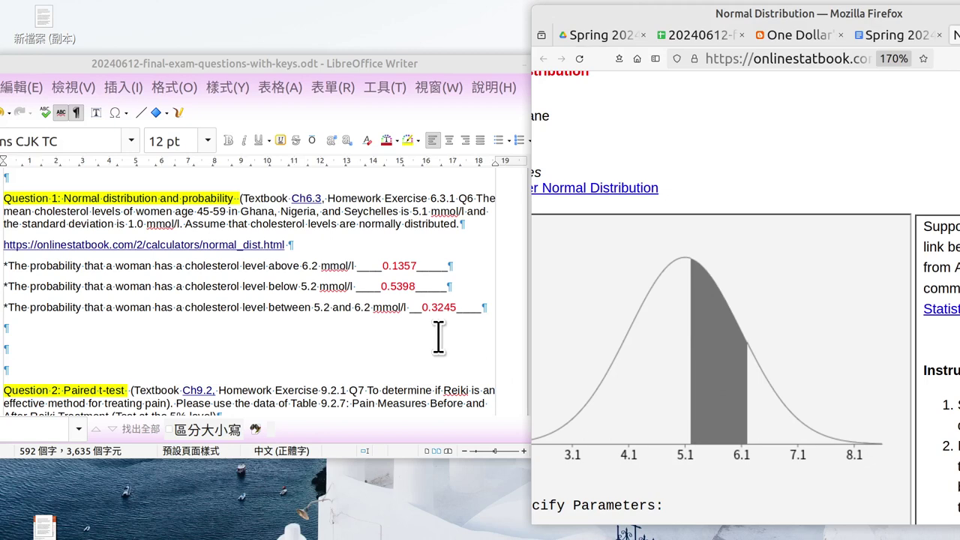
scroll(655, 405, "down", 3)
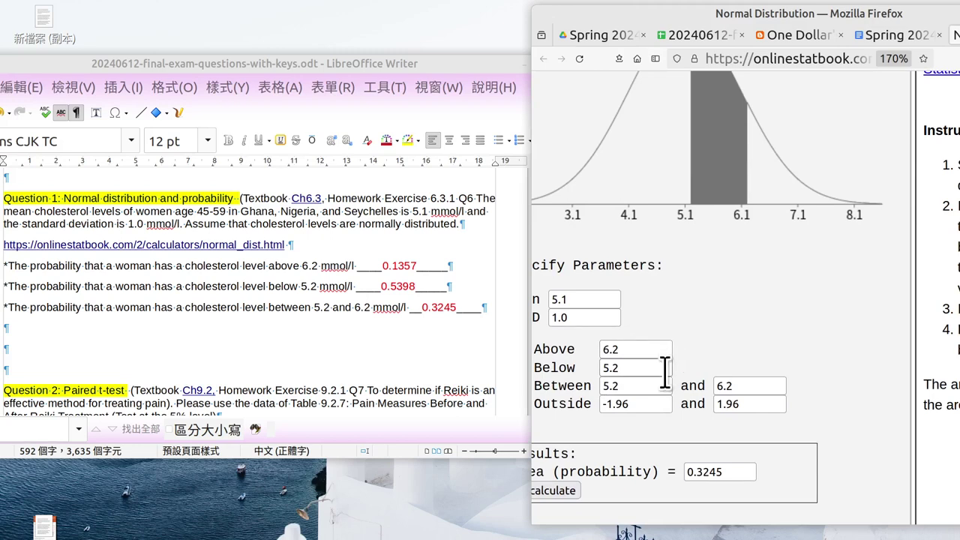
left_click(457, 450)
left_click_drag(457, 450, 488, 516)
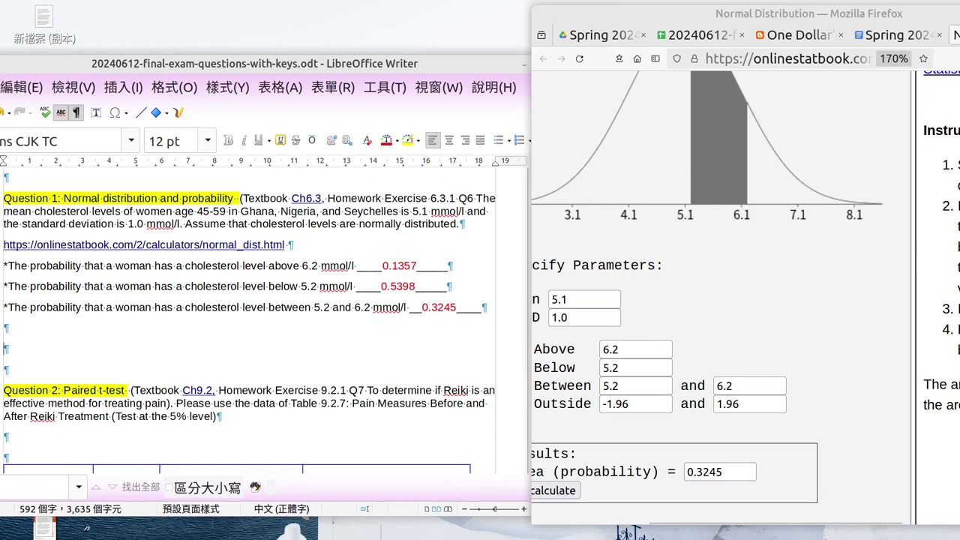
left_click(776, 524)
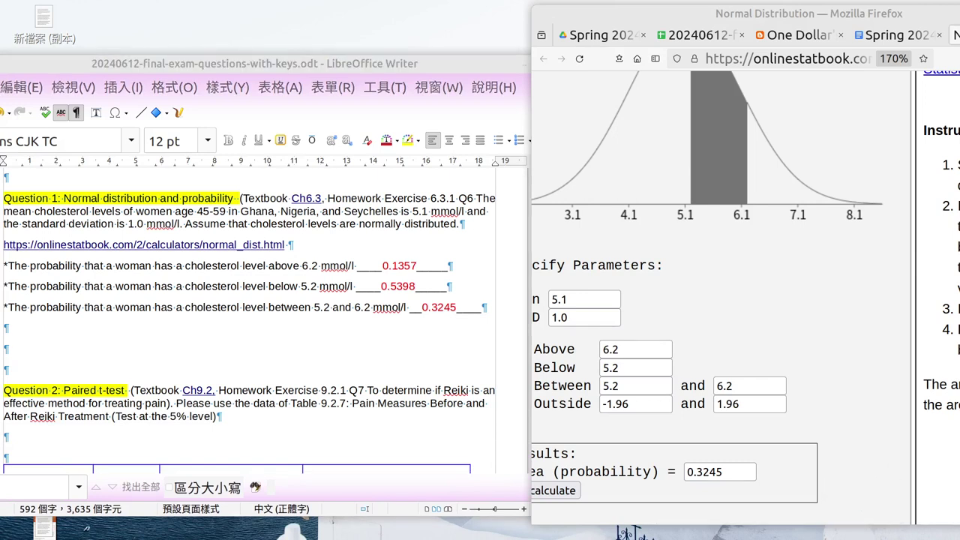